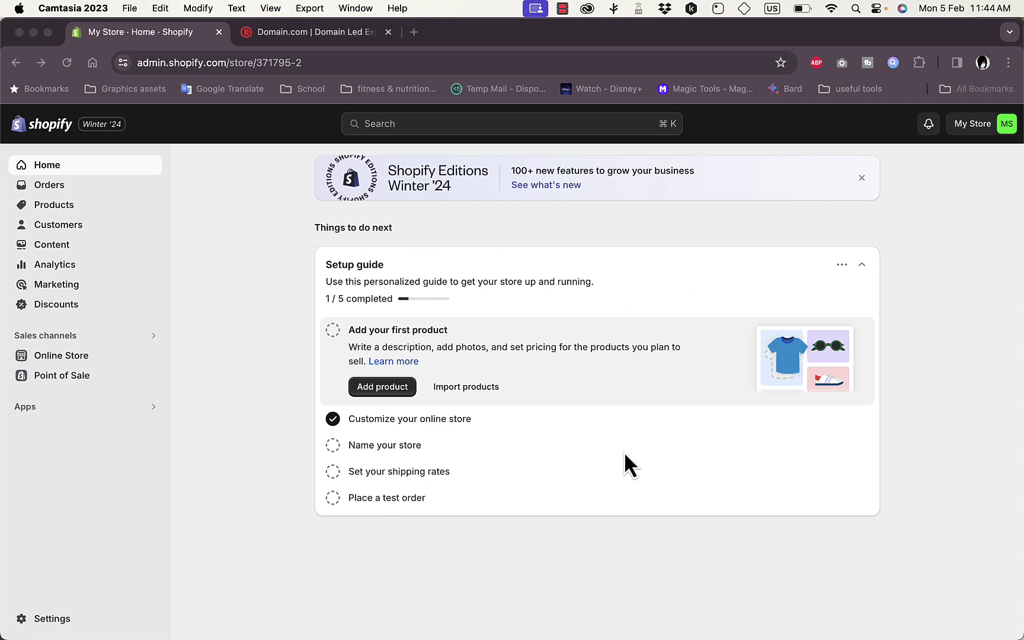
- Bring the Chrome window showing the Shopify admin Home page to the front
click(272, 372)
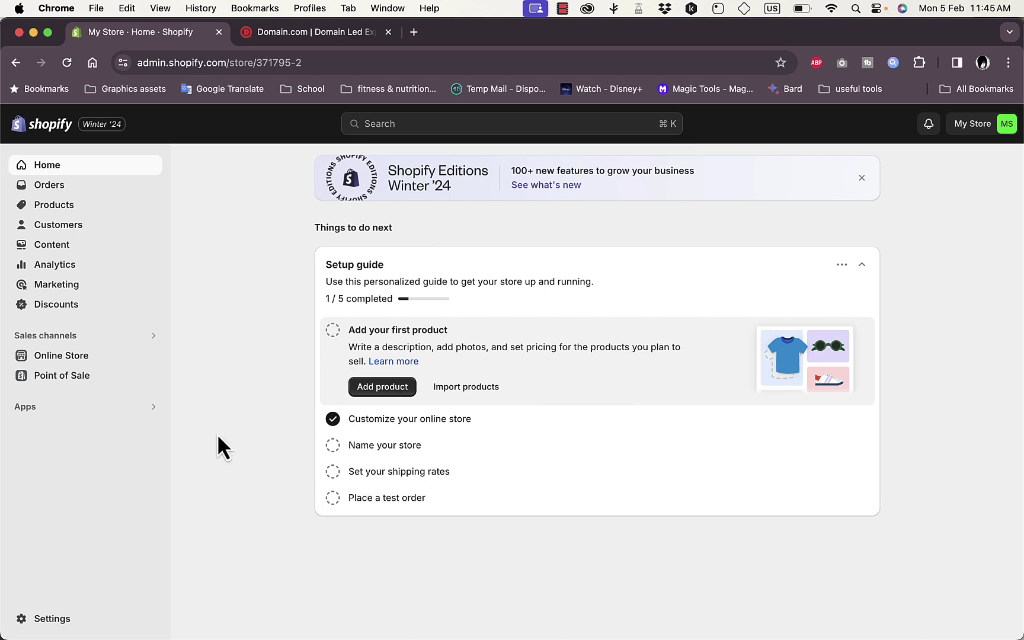
- Go to Settings > Domains to see howtosimple.site and its redirecting domains
click(52, 620)
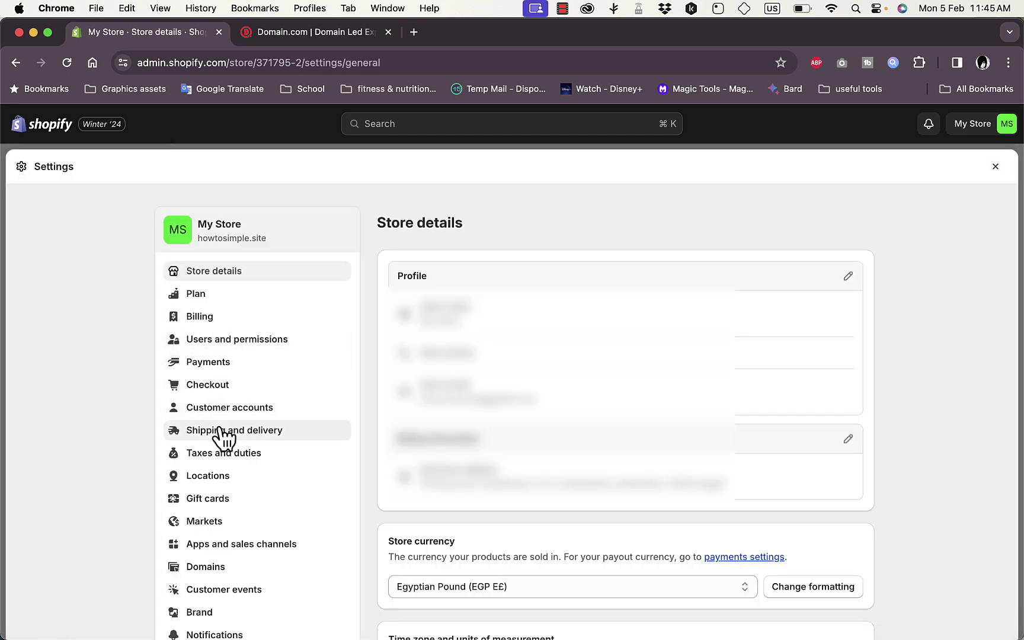
click(213, 568)
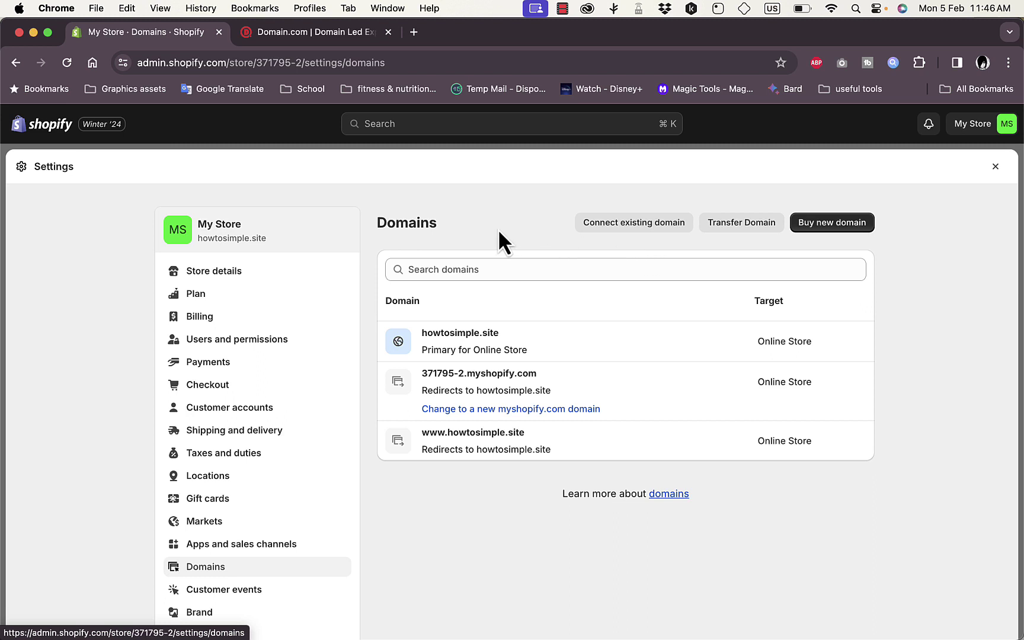
- Start connecting an existing domain with howtosimple.space, copied from Domain.com, as the domain
click(635, 227)
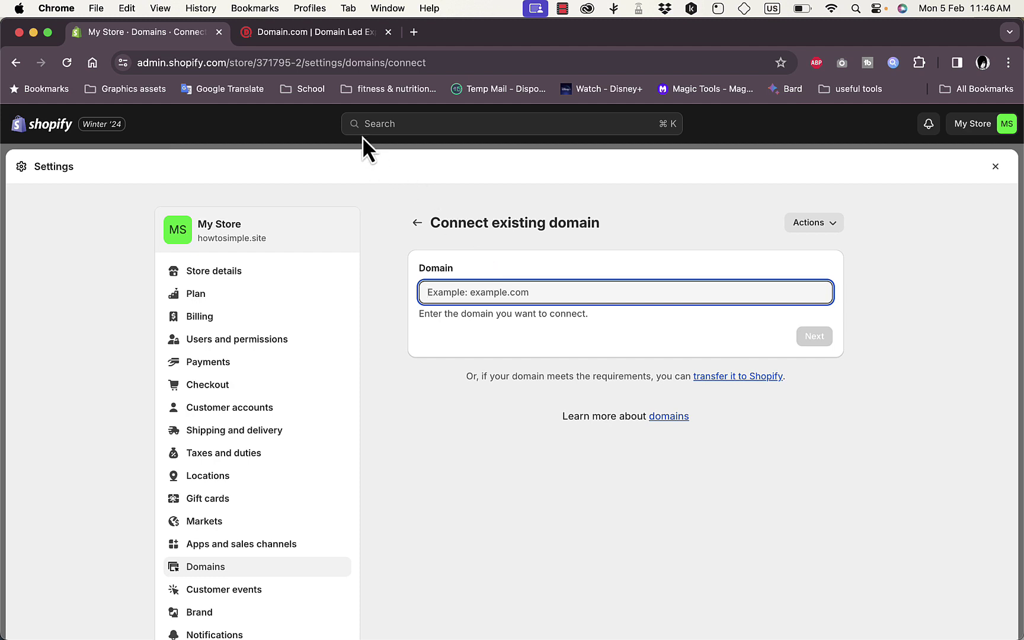
click(317, 38)
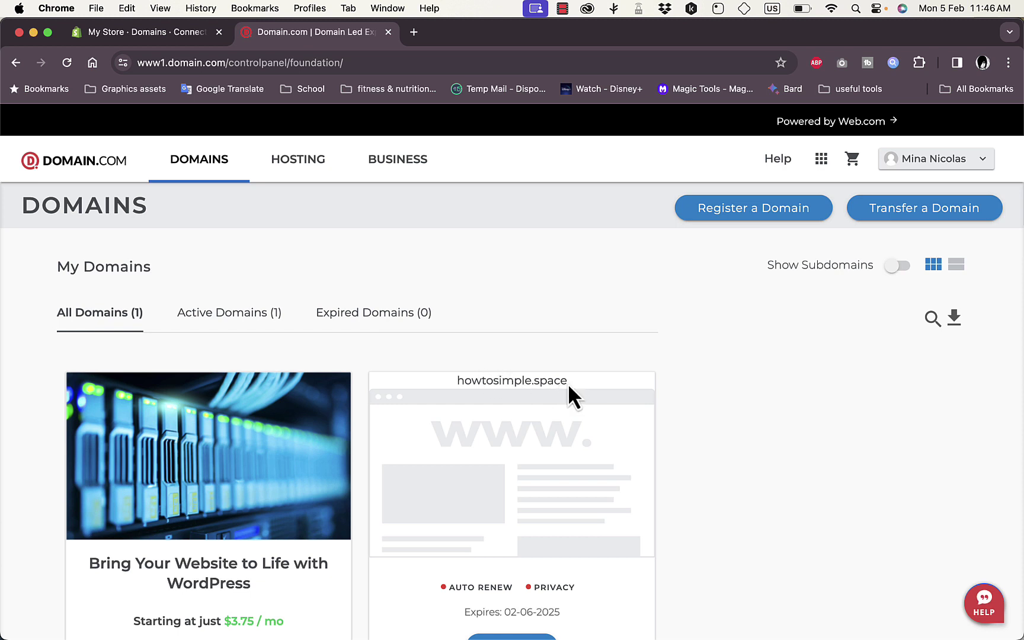
drag(568, 383, 456, 383)
key(super+c)
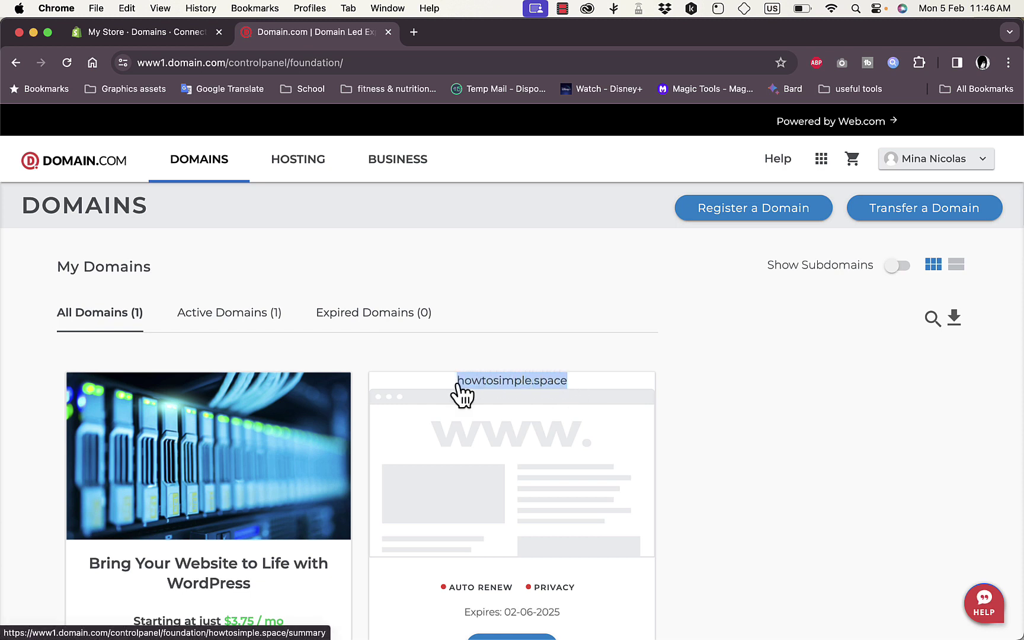
click(186, 31)
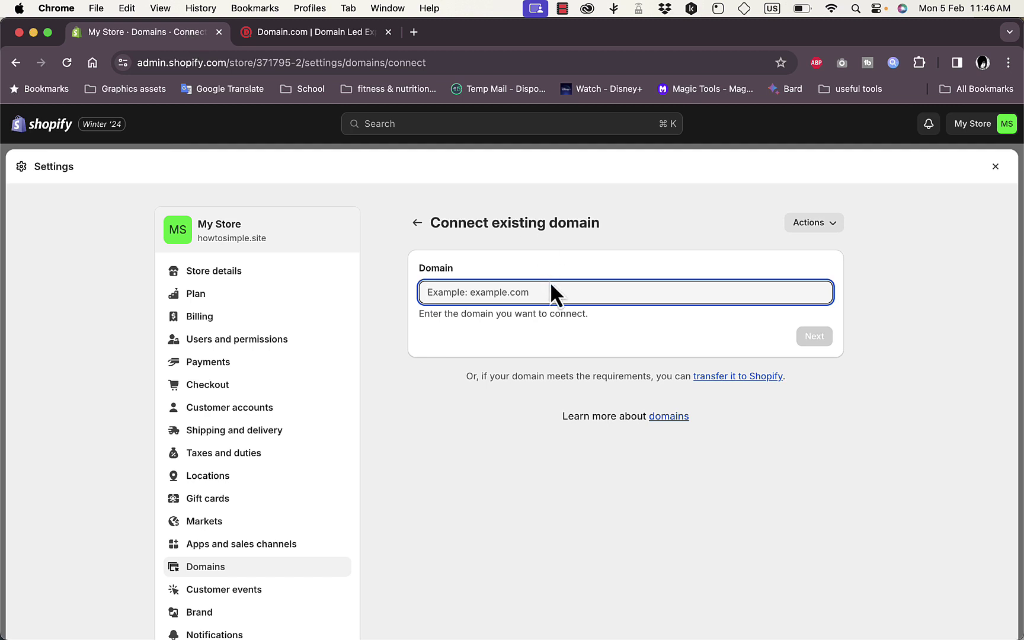
key(super+v)
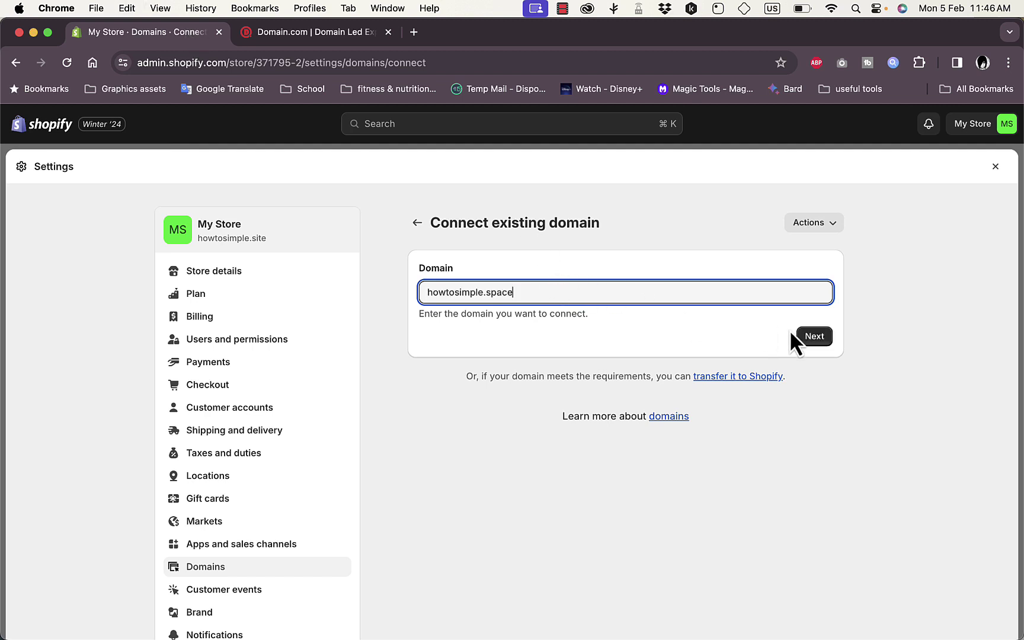
- Submit howtosimple.space, then skim and close Shopify's help article on third-party domains
click(814, 337)
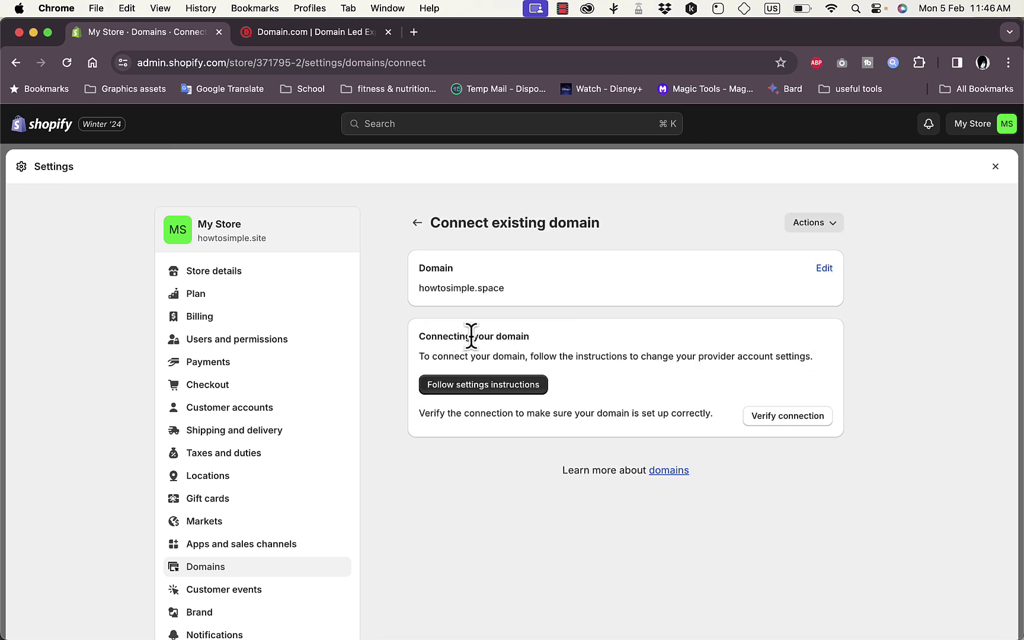
click(495, 386)
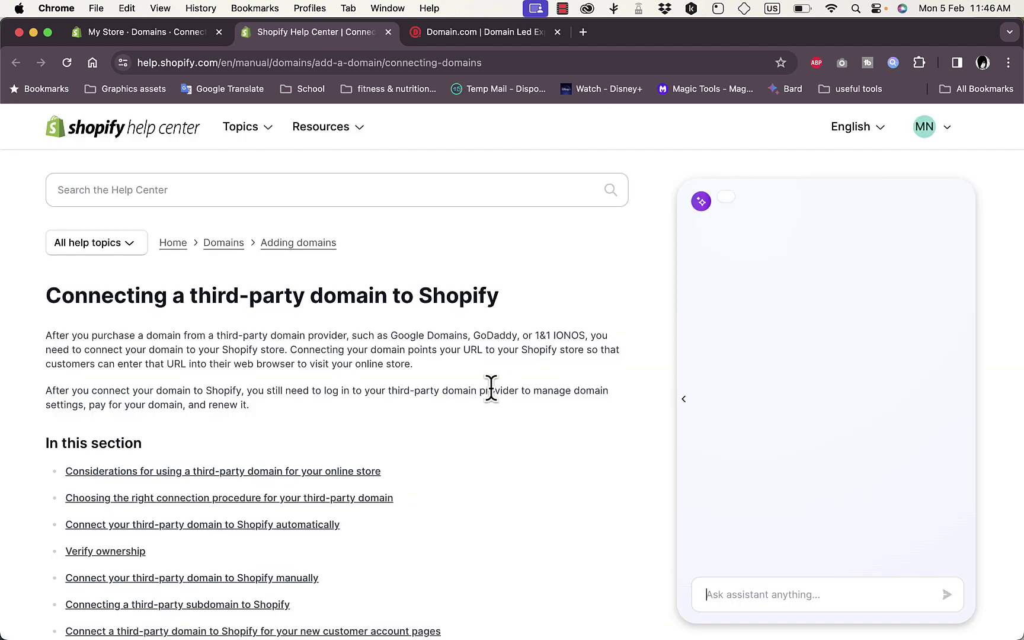
scroll(478, 355, down, 3)
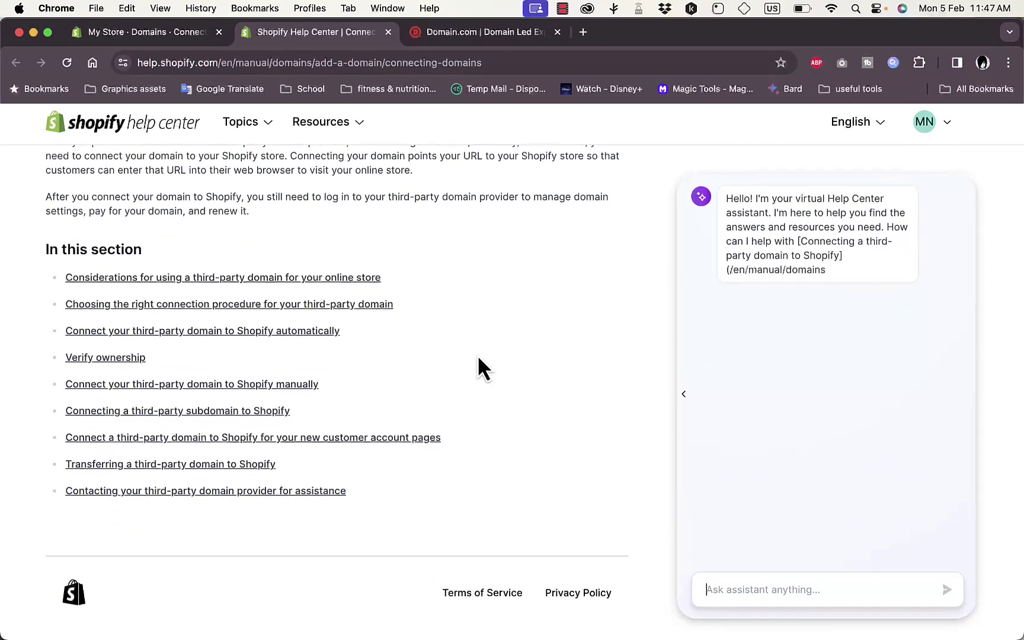
scroll(478, 354, up, 2)
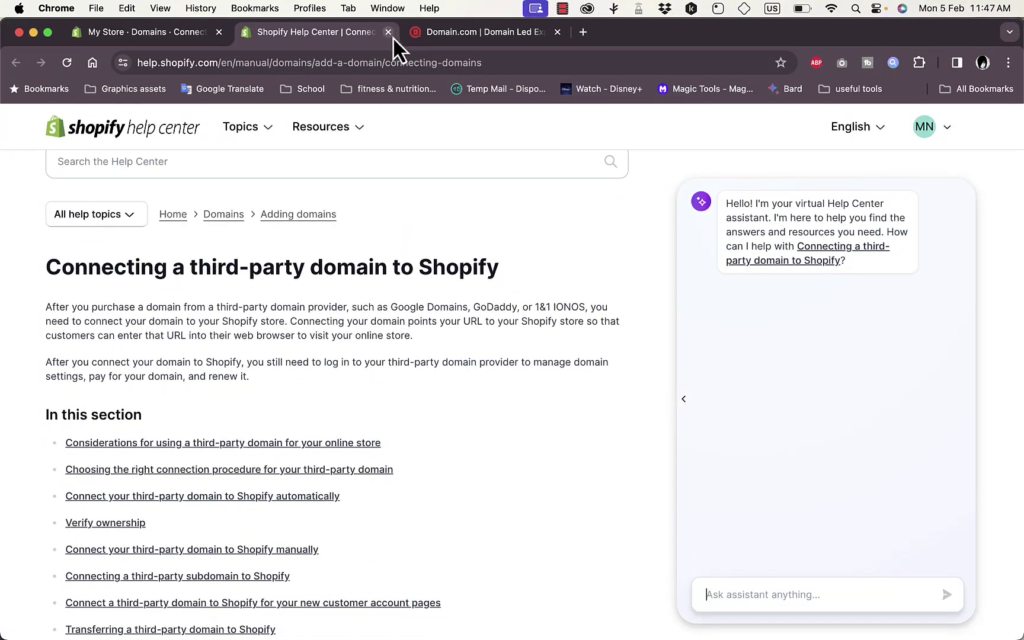
scroll(422, 362, down, 4)
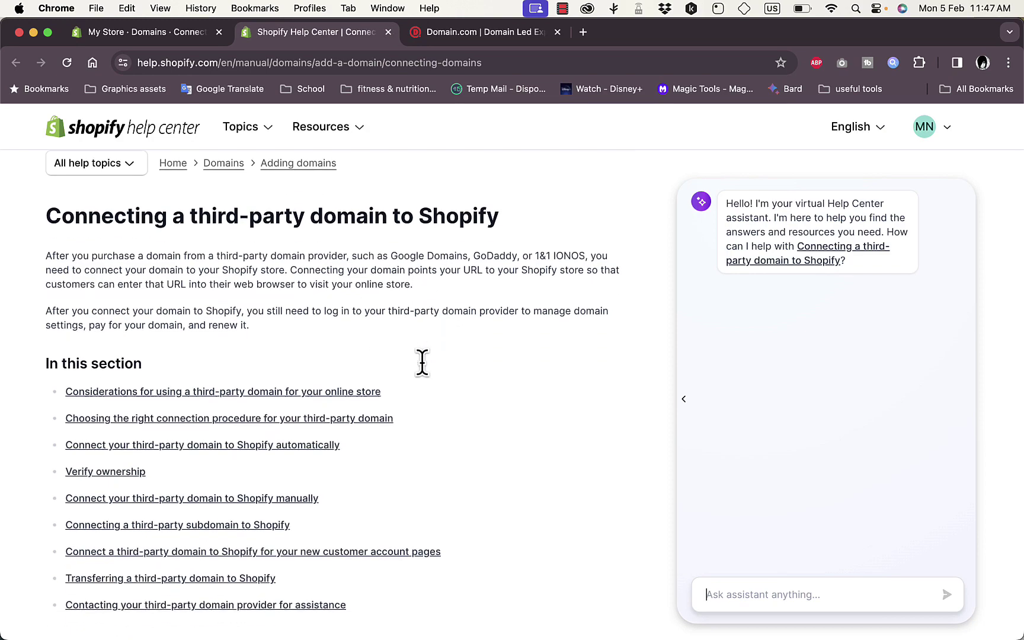
scroll(423, 362, up, 2)
scroll(422, 363, up, 2)
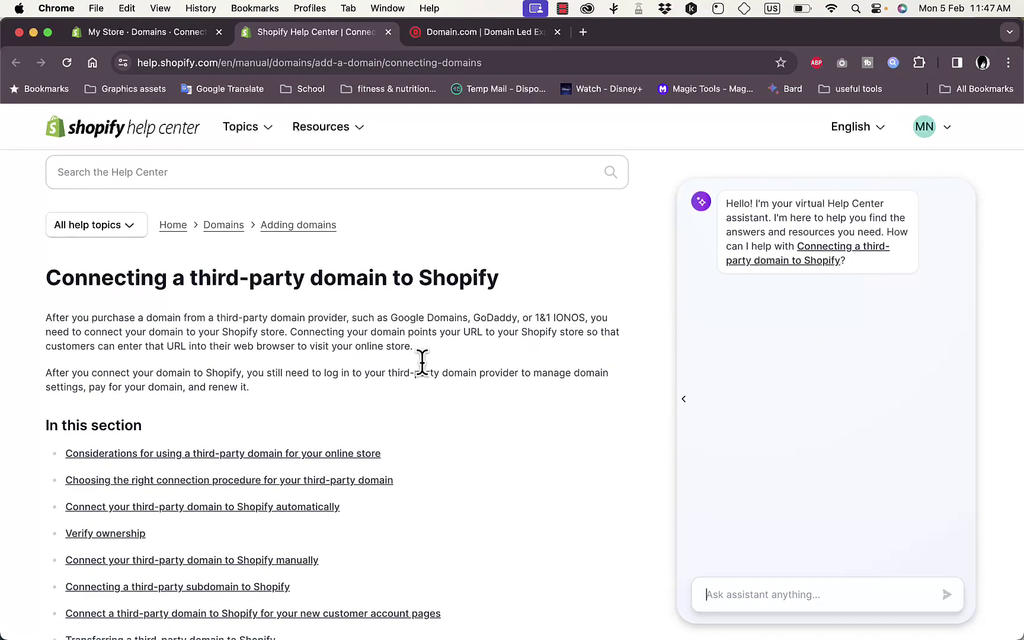
scroll(422, 362, down, 4)
scroll(422, 362, up, 10)
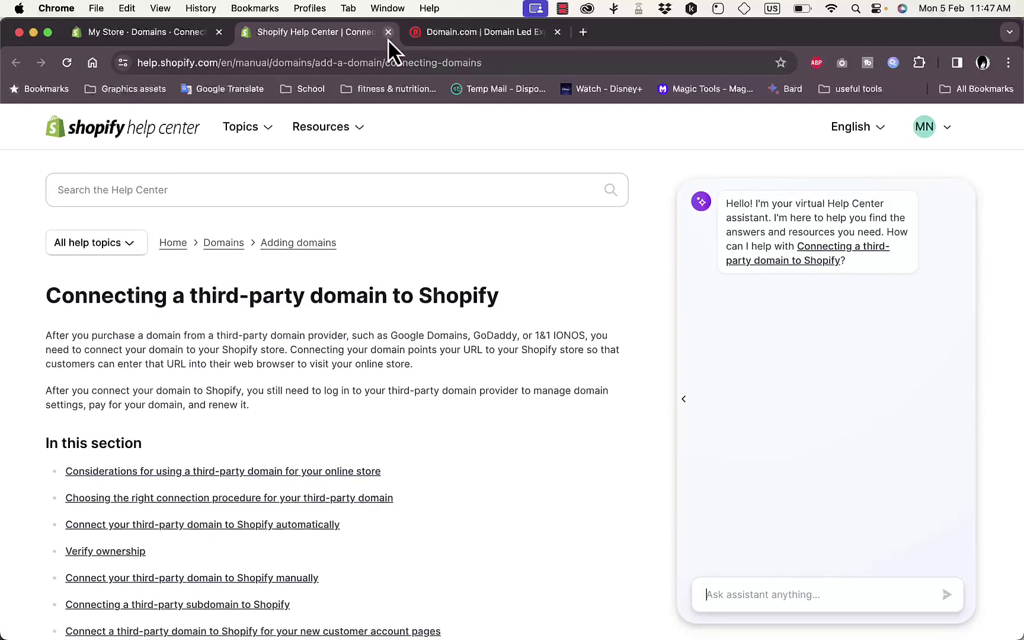
click(388, 33)
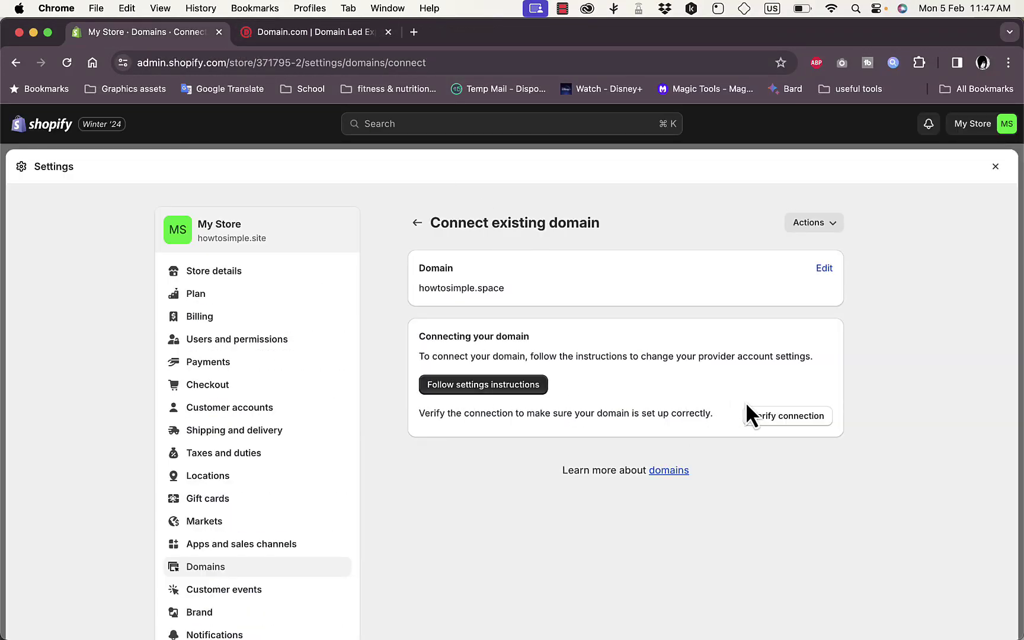
- Verify the connection to reveal required A record 23.227.38.65 and CNAME www → shops.myshopify.com
click(787, 421)
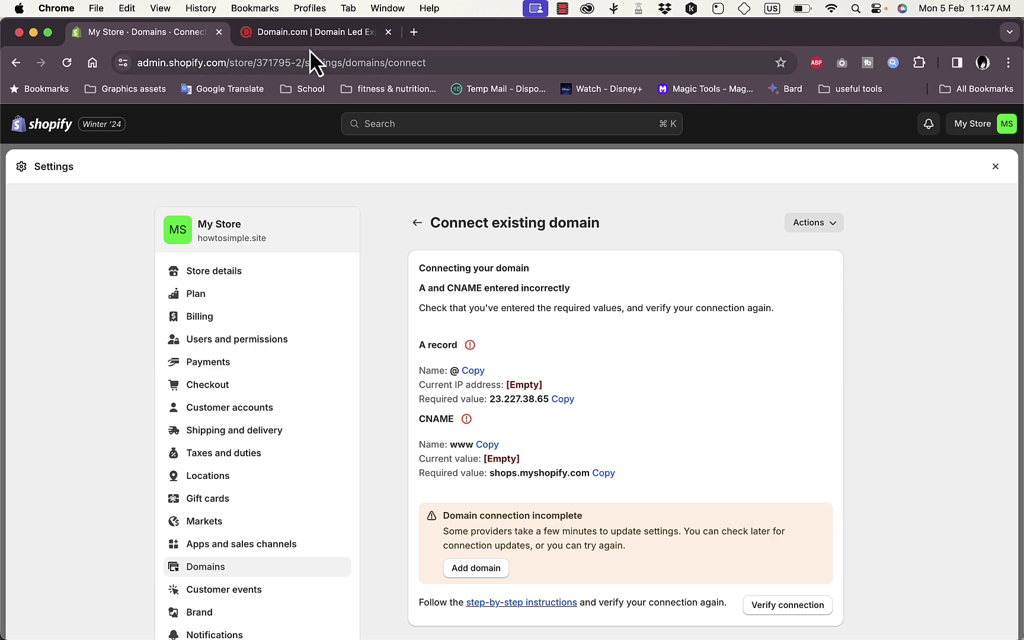
- Open howtosimple.space's DNS & Nameservers settings on Domain.com and show its empty DNS RECORDS tab
click(310, 34)
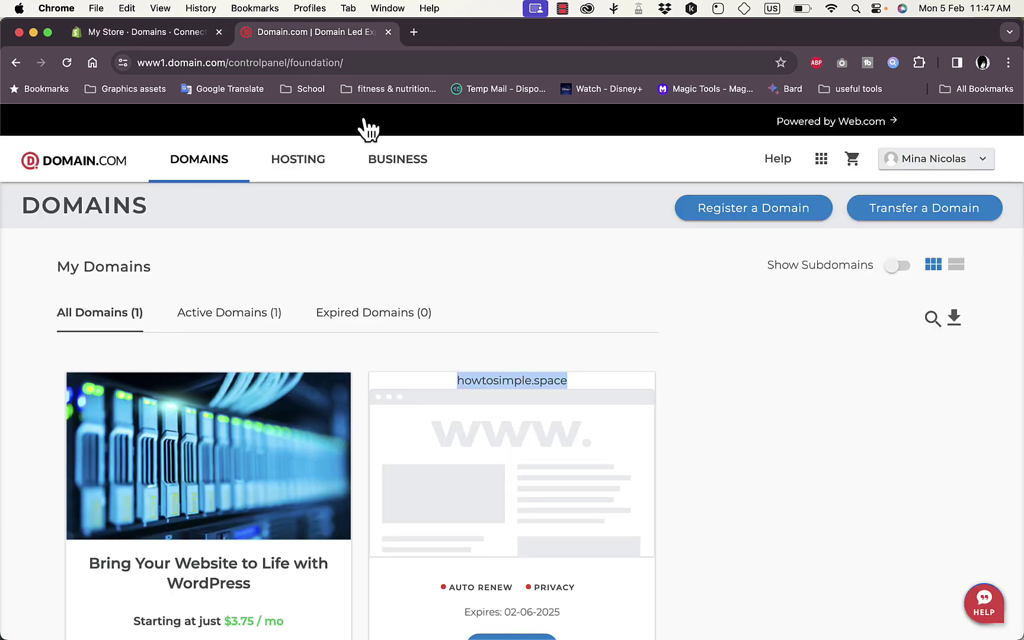
scroll(501, 499, down, 2)
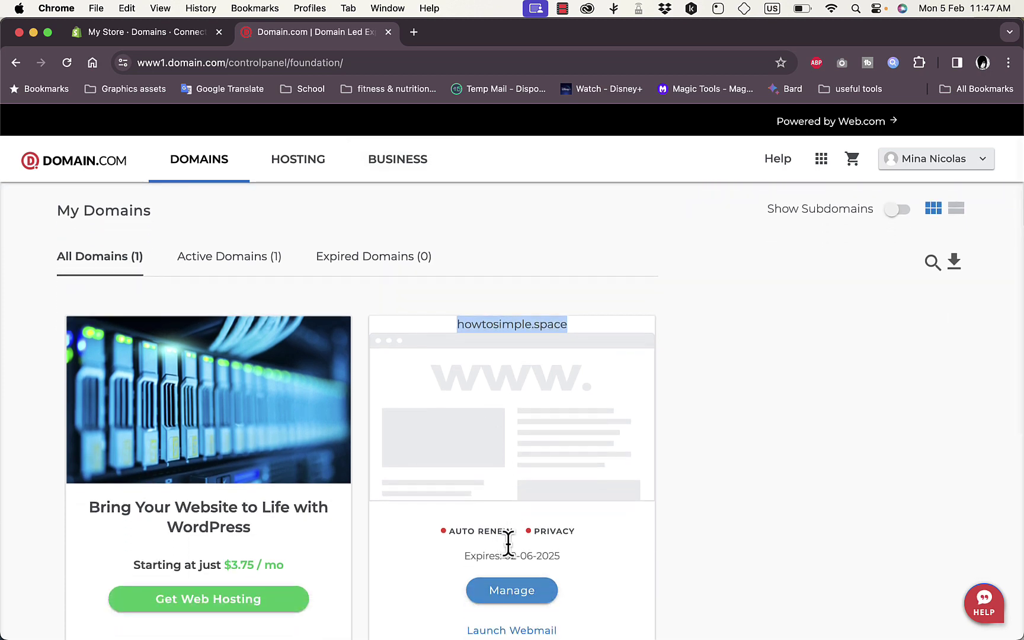
click(520, 594)
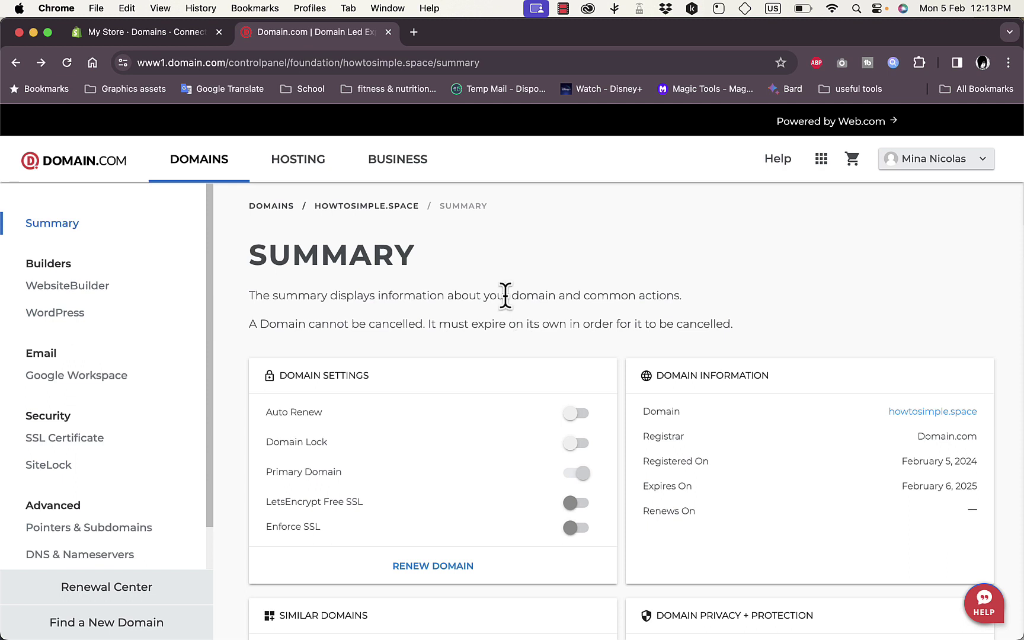
scroll(511, 294, down, 2)
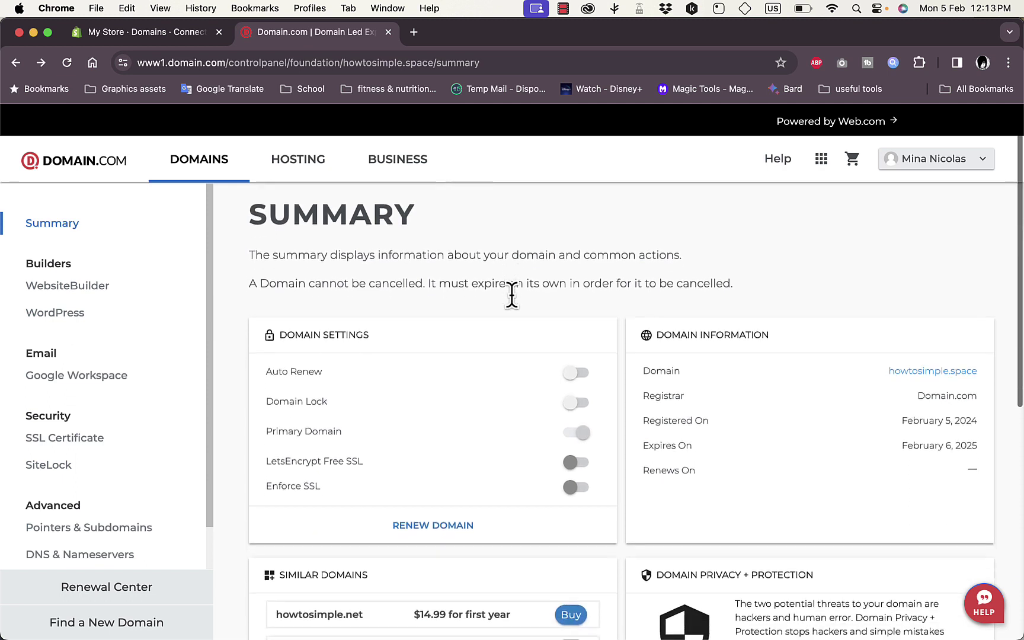
scroll(511, 294, up, 2)
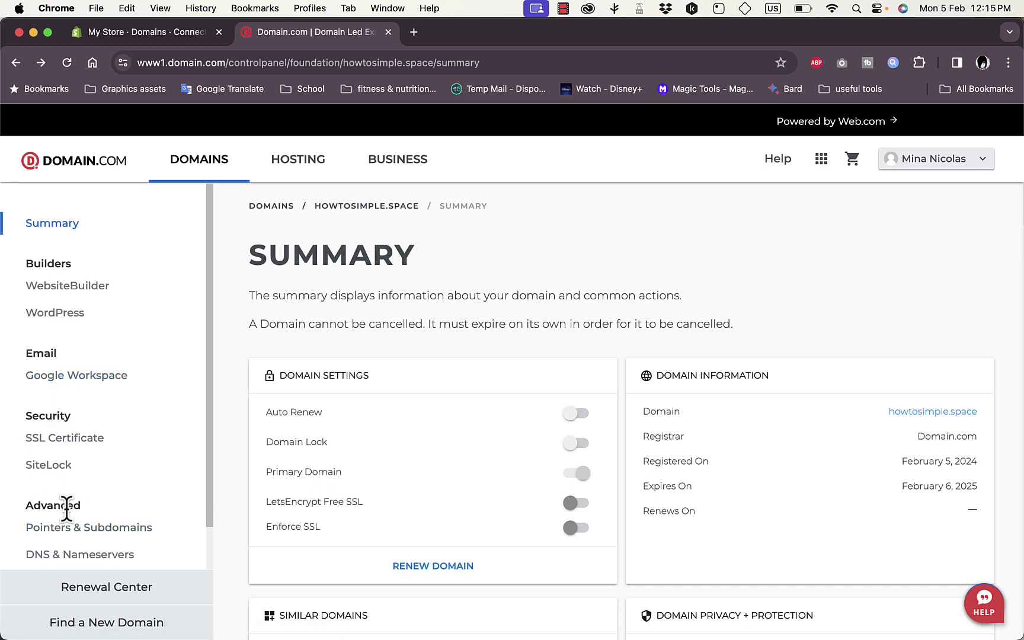
click(89, 558)
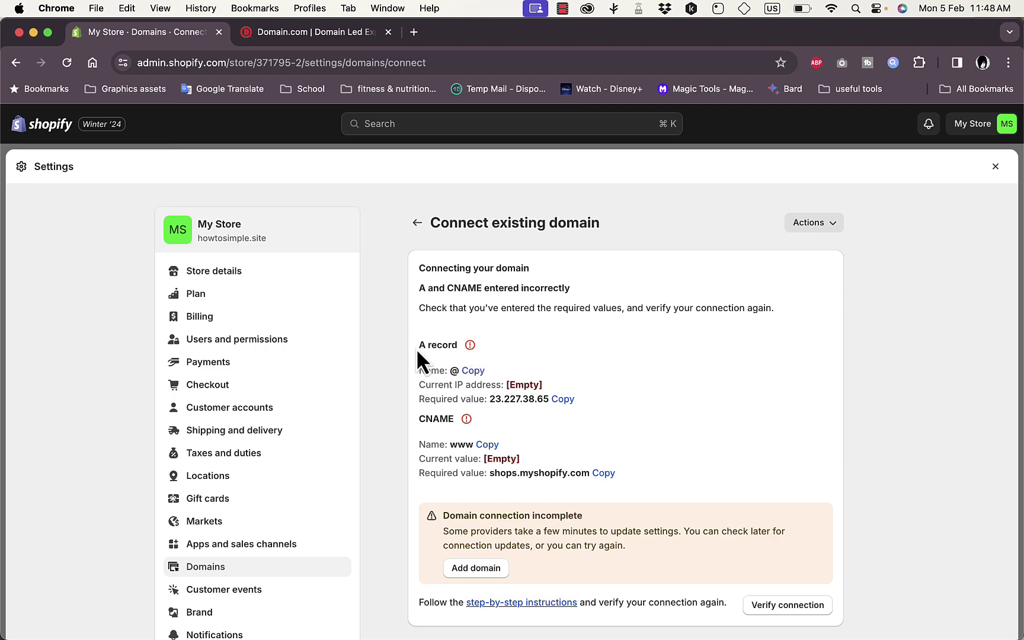
click(326, 35)
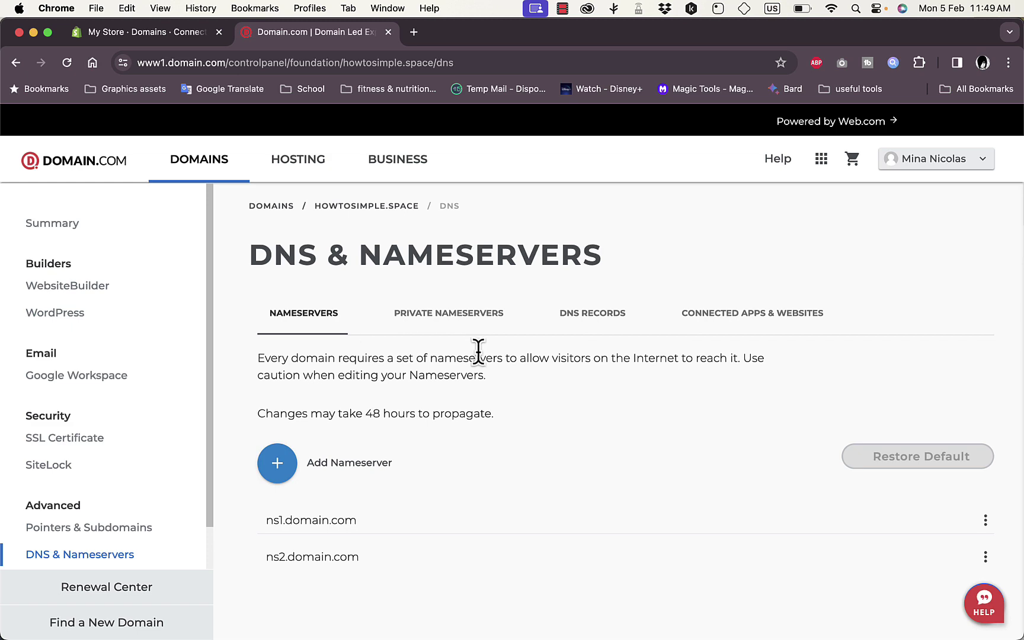
click(603, 322)
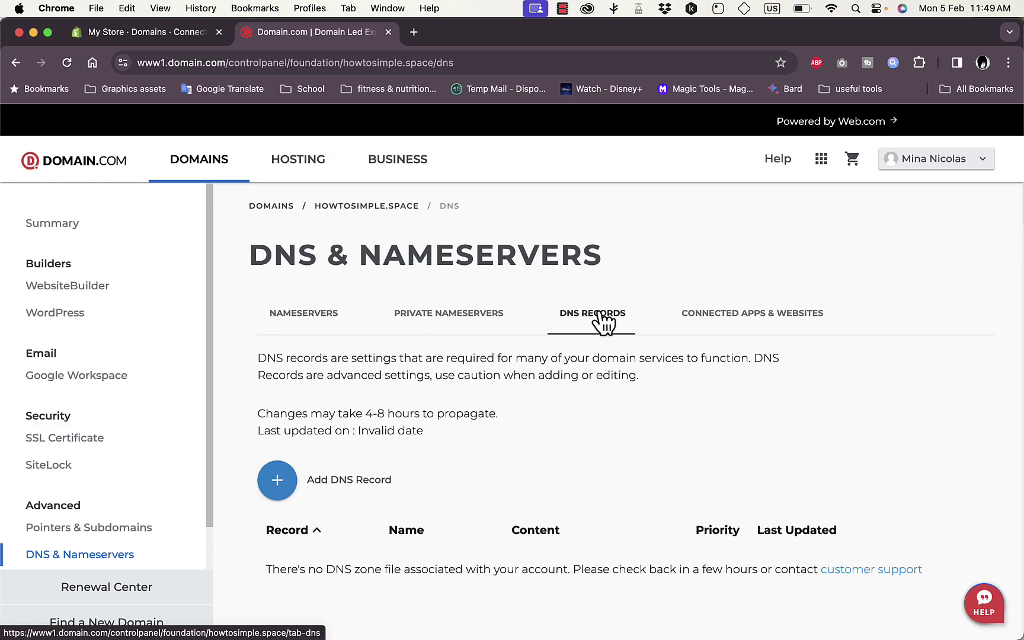
scroll(480, 389, down, 2)
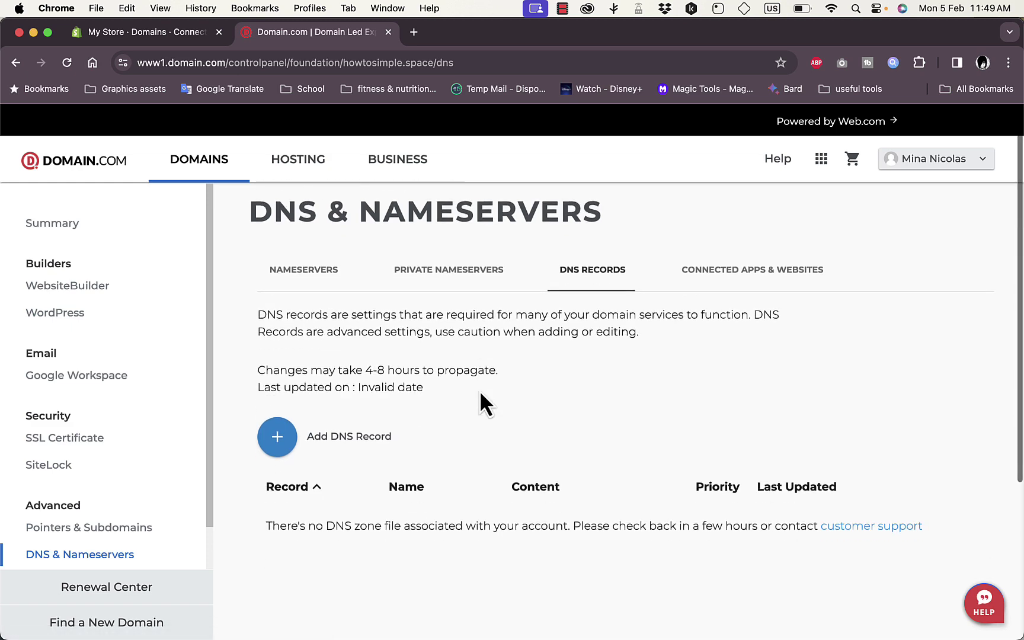
- Start a new A-type DNS record and paste @ from Shopify as its name
click(277, 439)
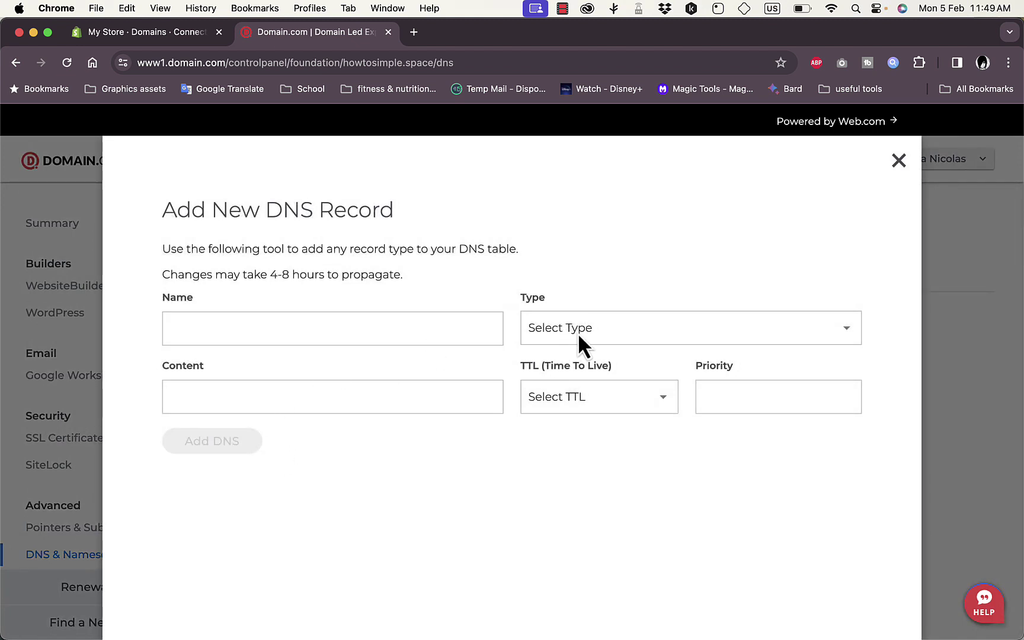
click(672, 327)
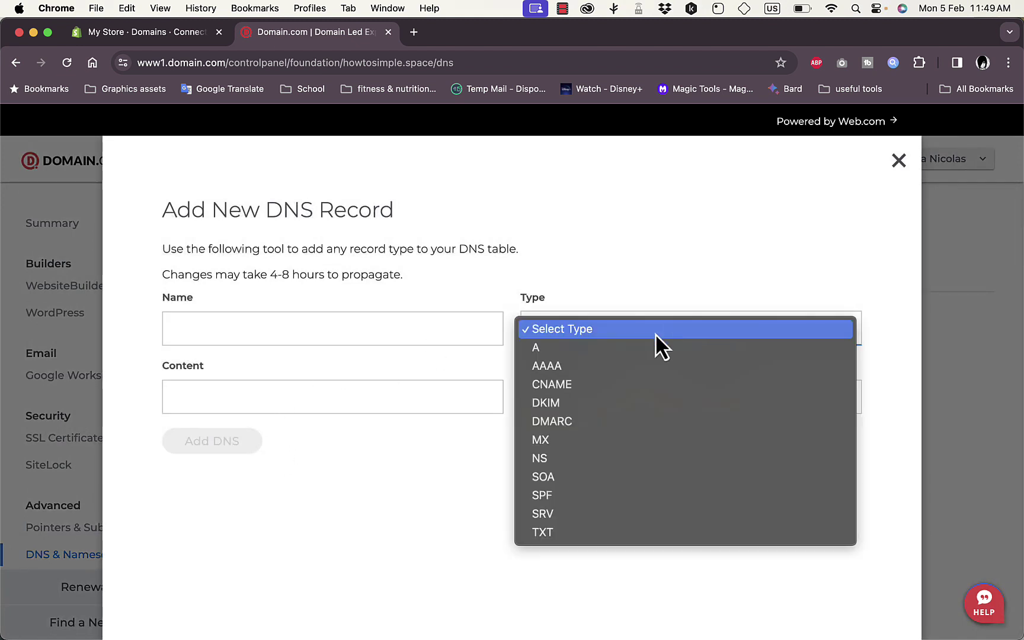
click(592, 351)
click(159, 35)
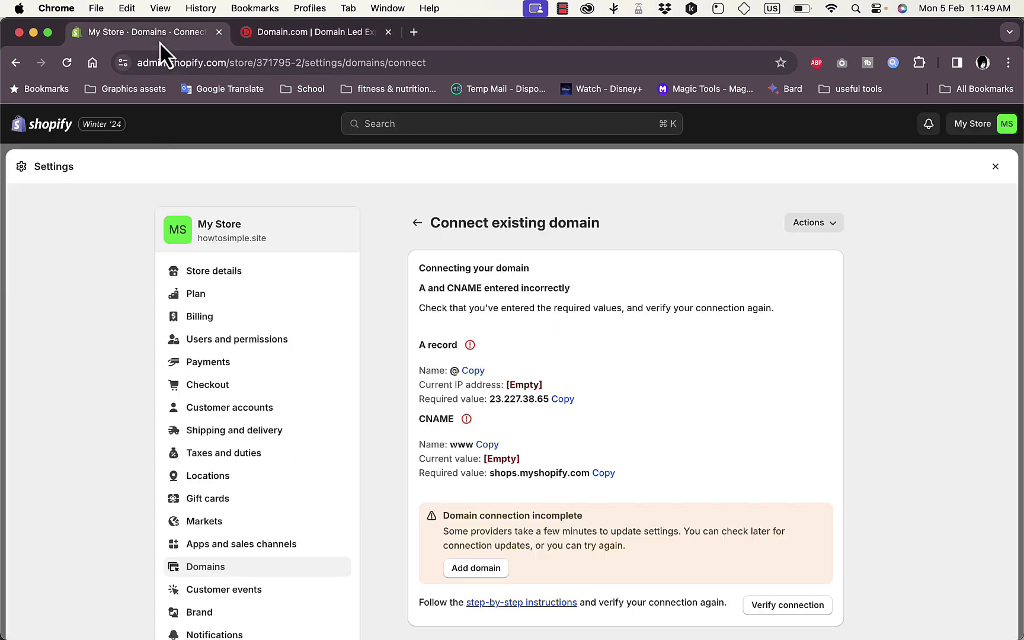
click(471, 371)
click(312, 33)
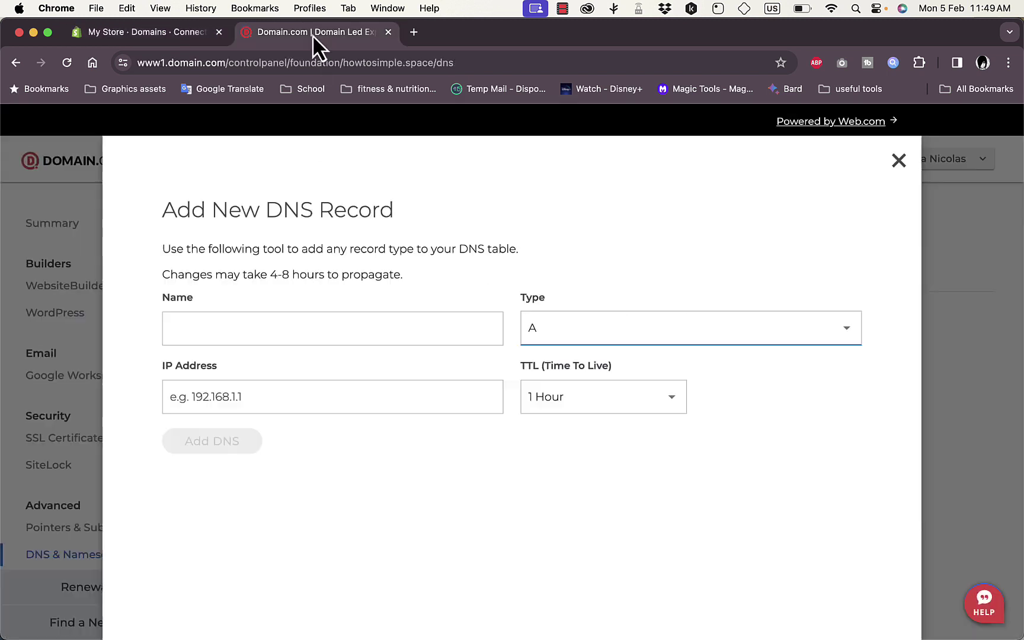
click(326, 335)
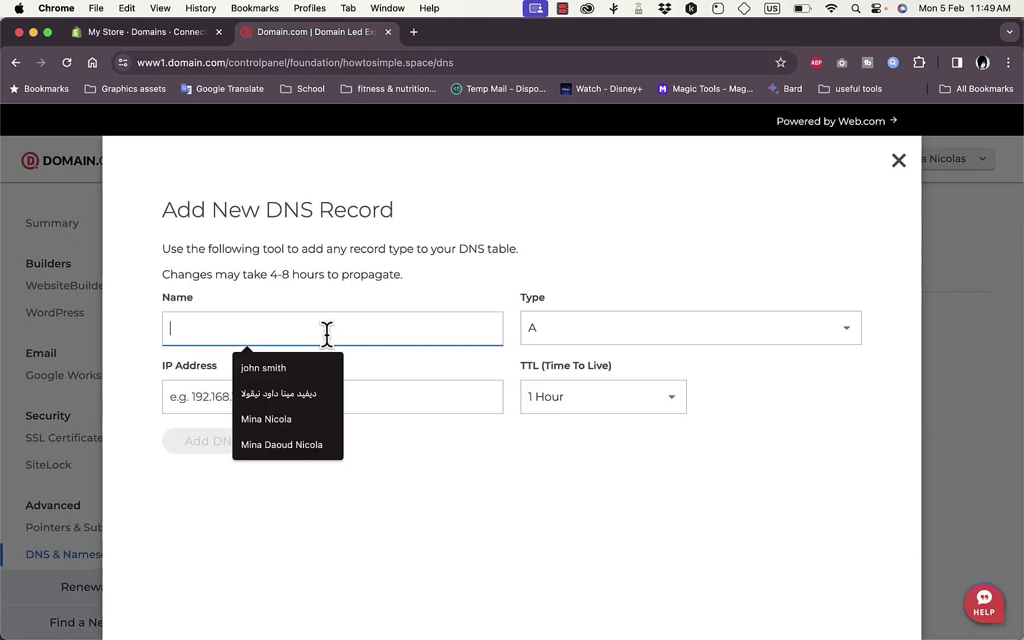
click(297, 291)
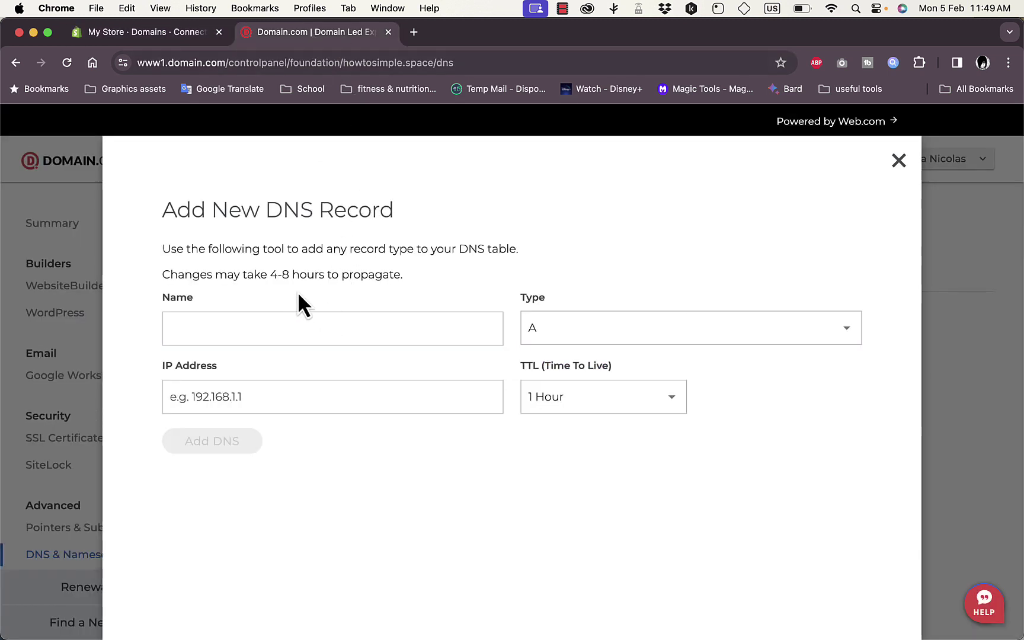
click(236, 336)
key(super+v)
key(ctrl+shift+Tab)
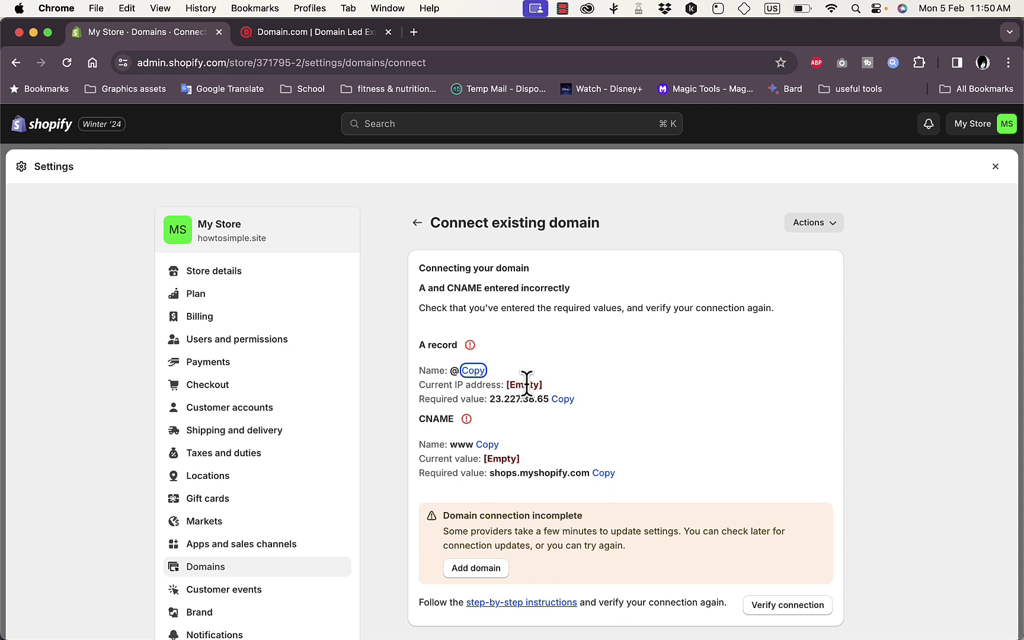
- Paste 23.227.38.65 from Shopify as the record's IP address
click(562, 401)
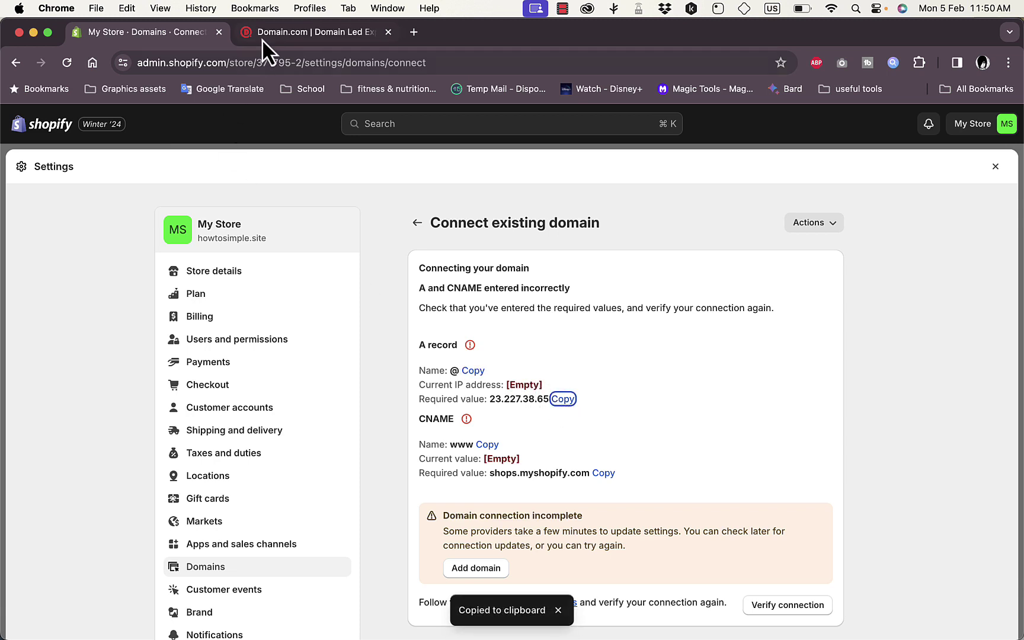
click(279, 36)
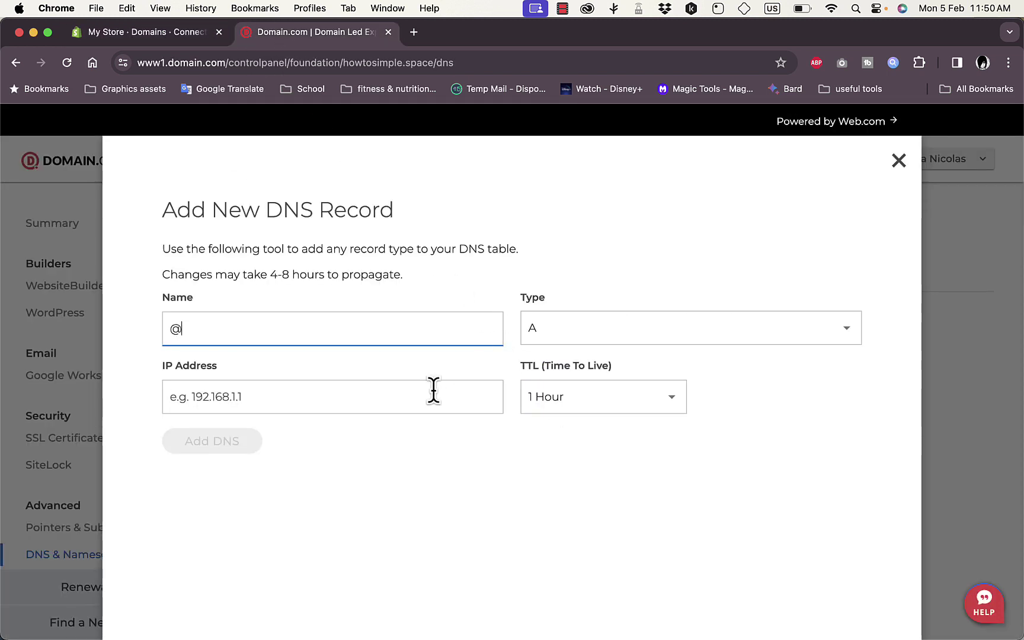
click(238, 399)
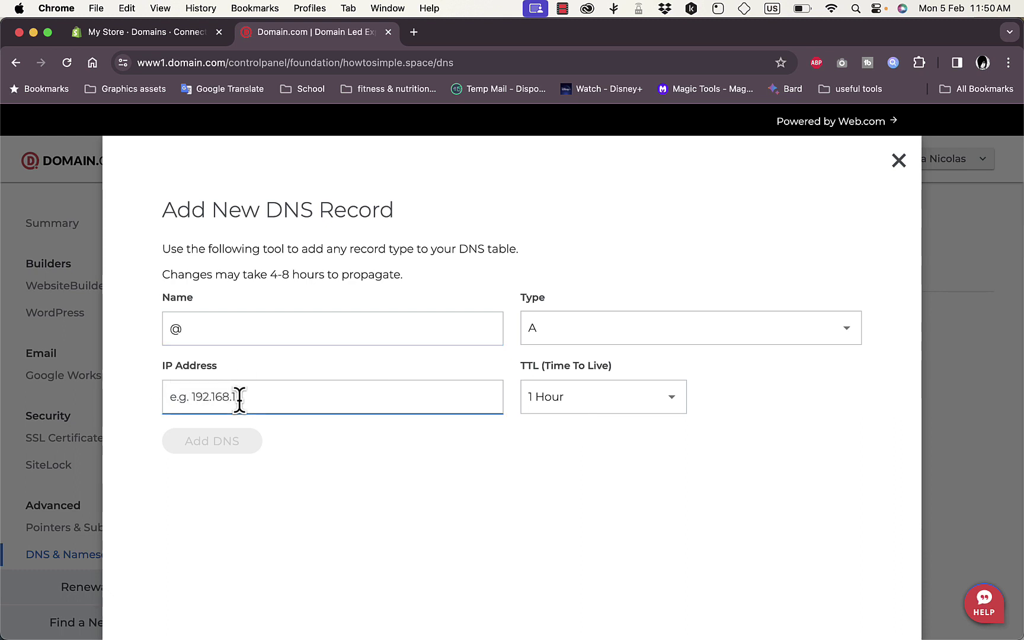
key(super+v)
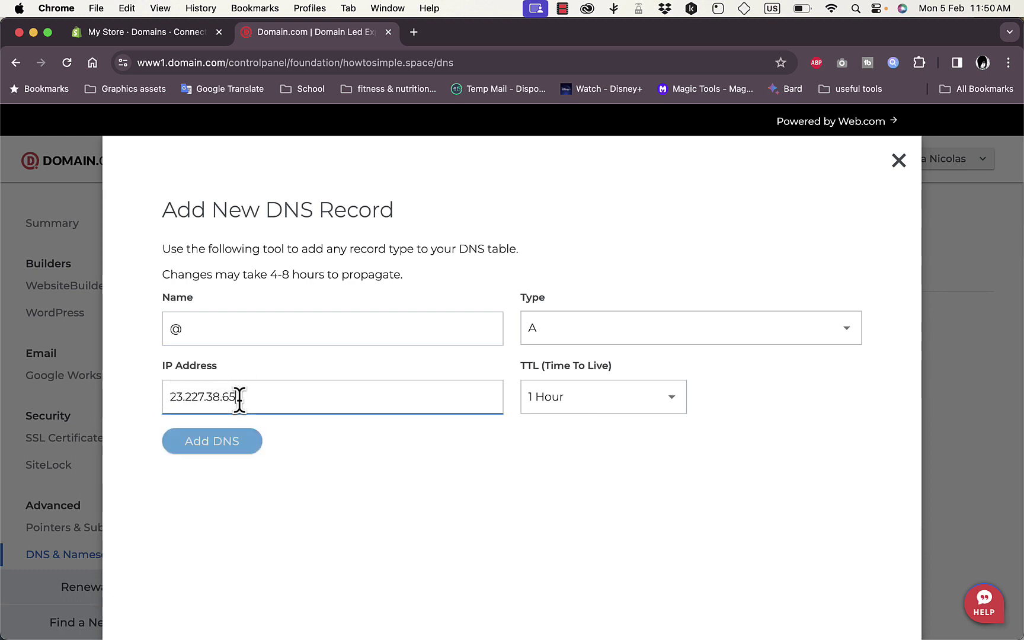
- Save the A record, reload the still-empty DNS records list, and begin another new record
click(207, 450)
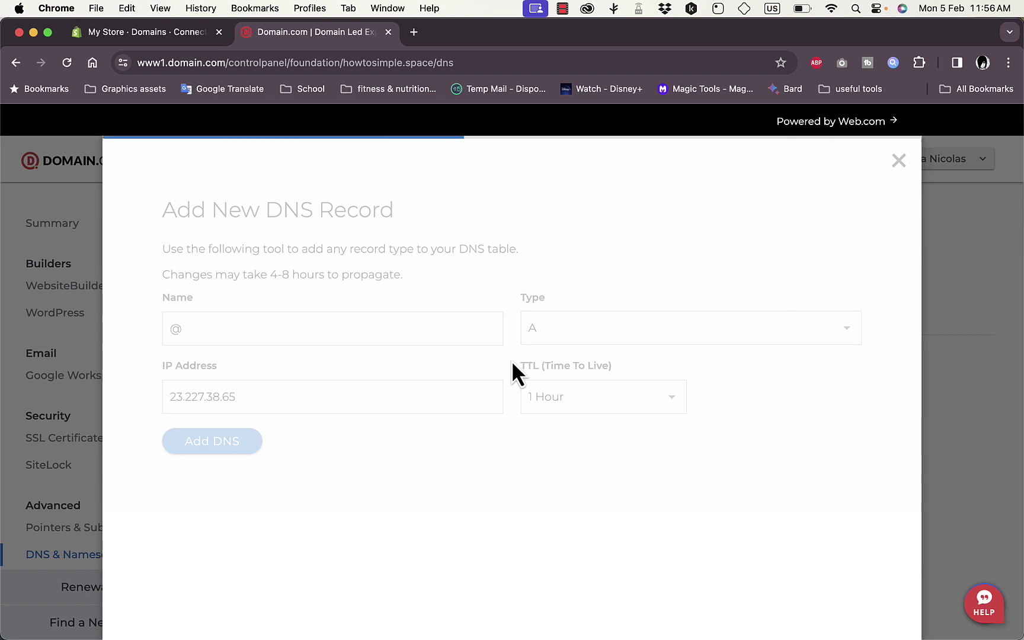
click(63, 66)
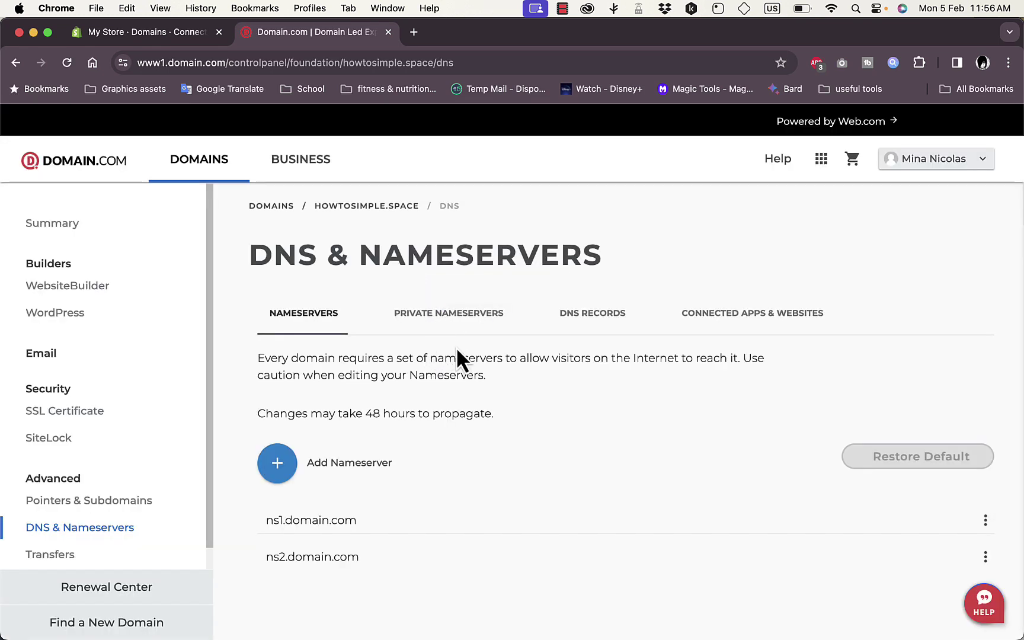
click(604, 322)
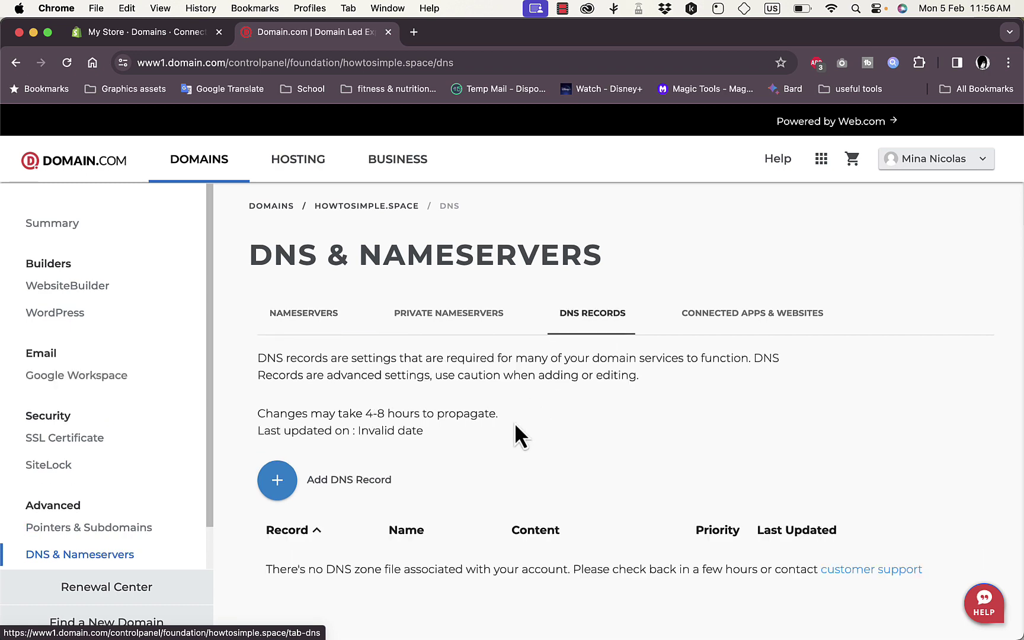
scroll(515, 421, down, 1)
scroll(514, 422, up, 1)
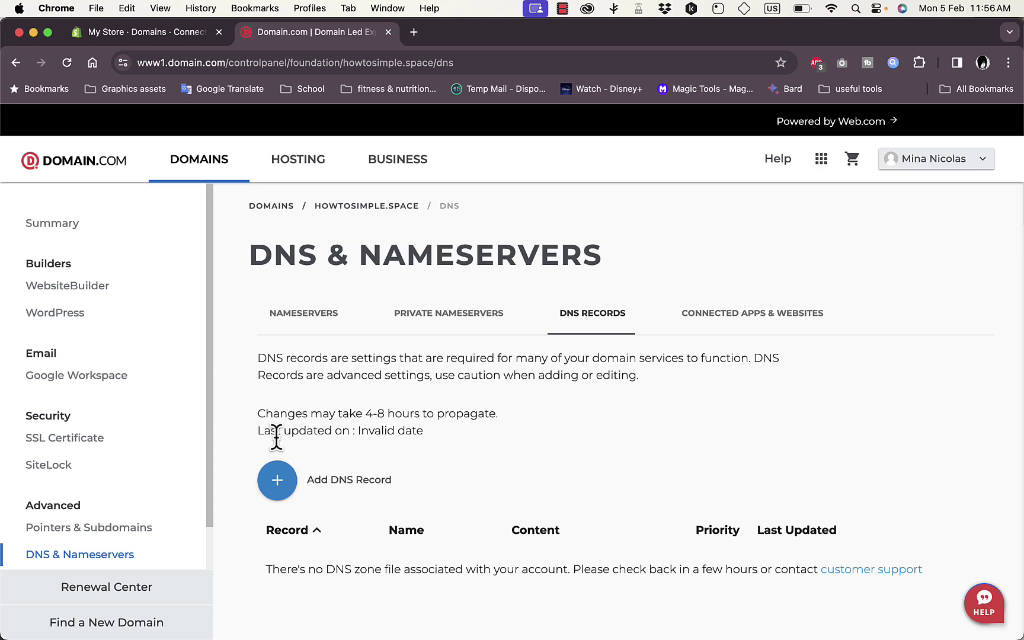
click(278, 481)
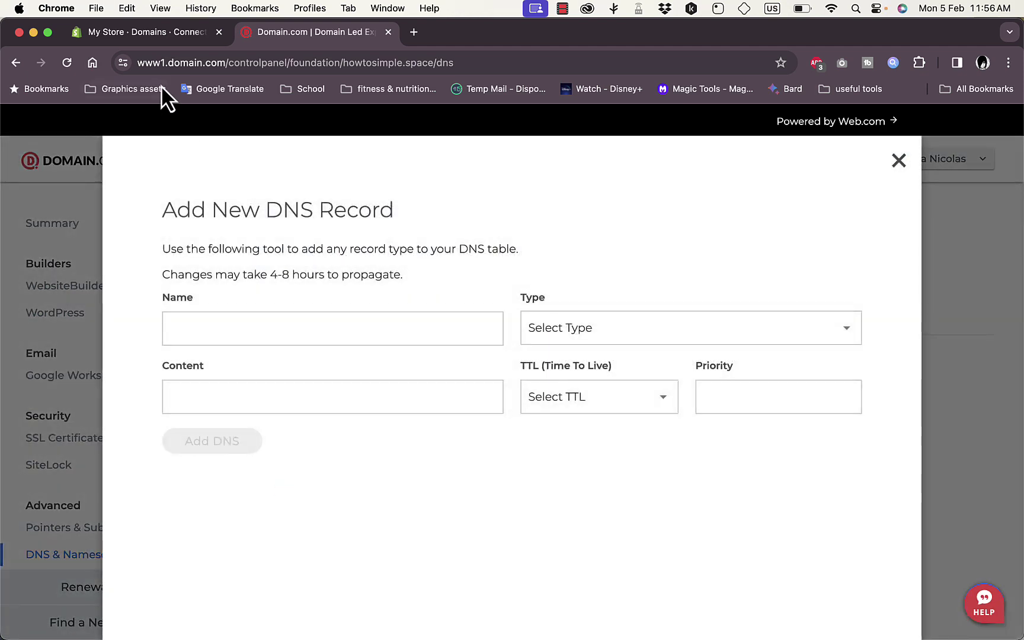
- Make the new record a CNAME named www, copied from Shopify
click(149, 40)
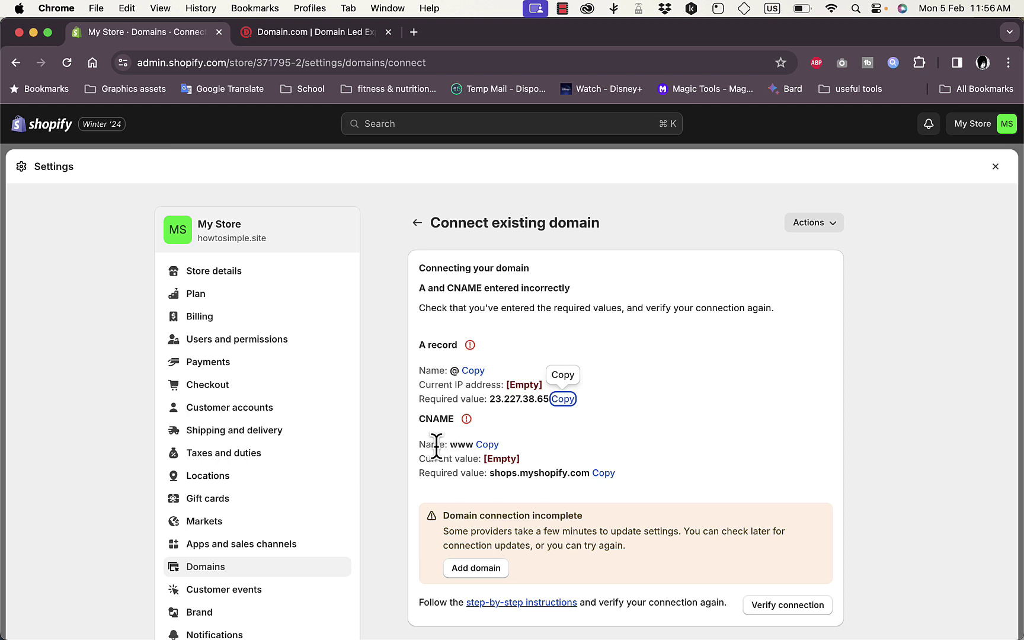
click(487, 445)
click(315, 32)
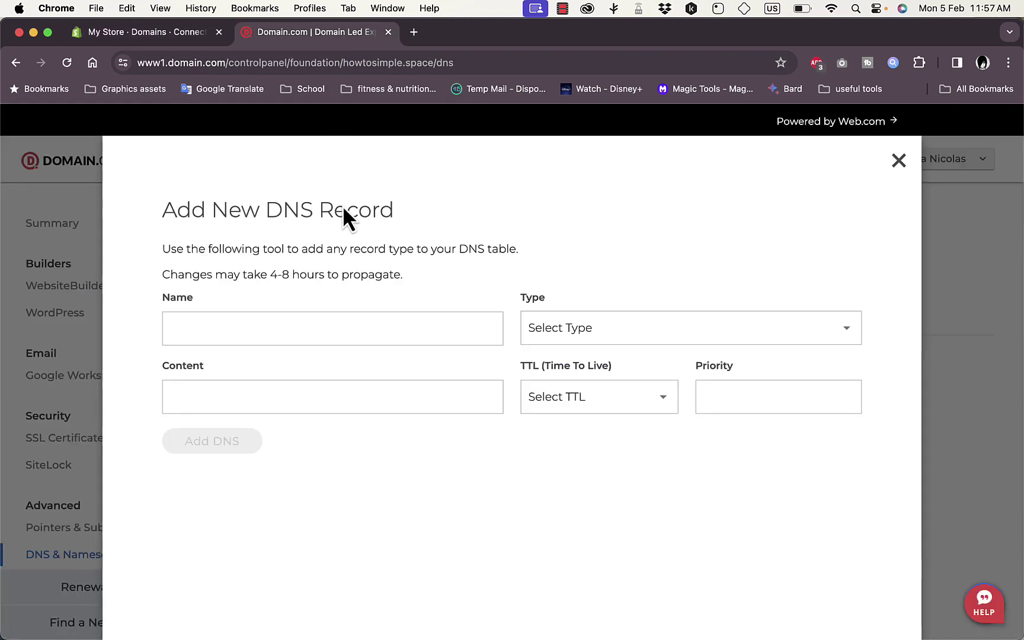
click(368, 317)
key(super+v)
click(608, 325)
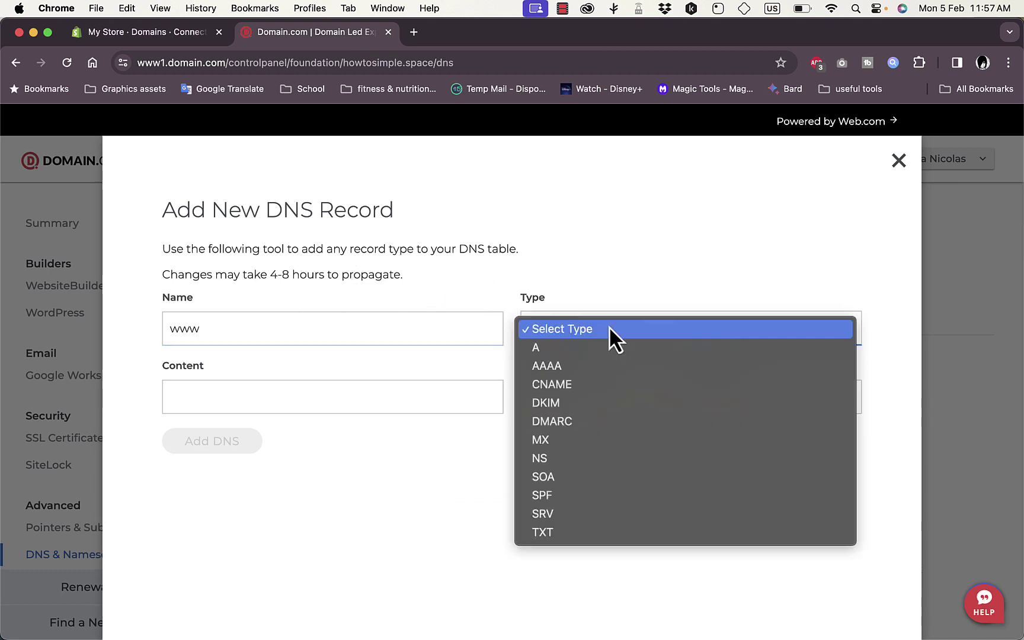
click(573, 384)
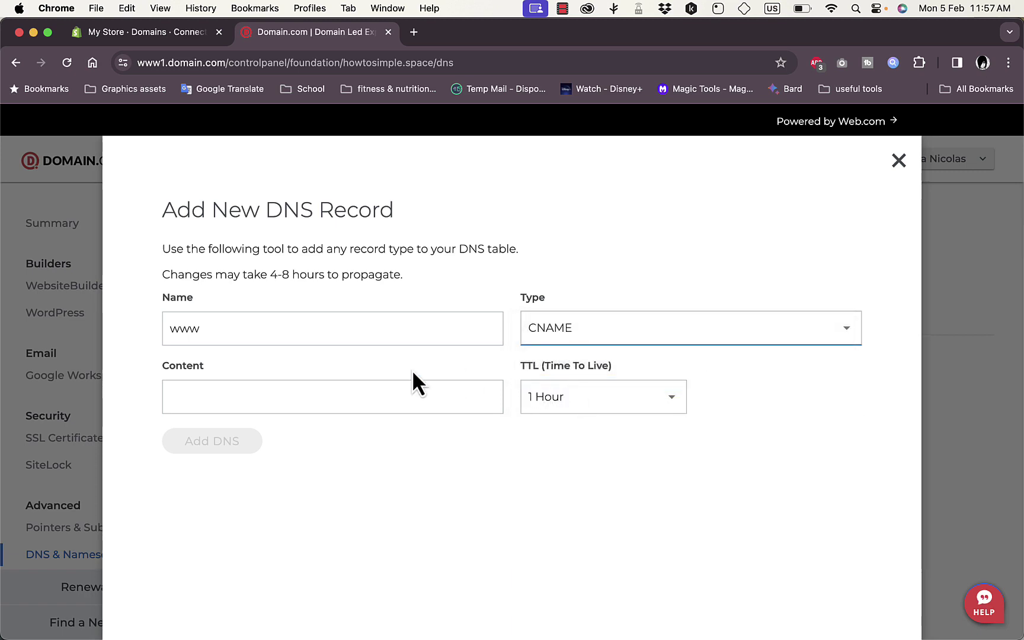
- Set the CNAME target to shops.myshopify.com and save the record
click(162, 37)
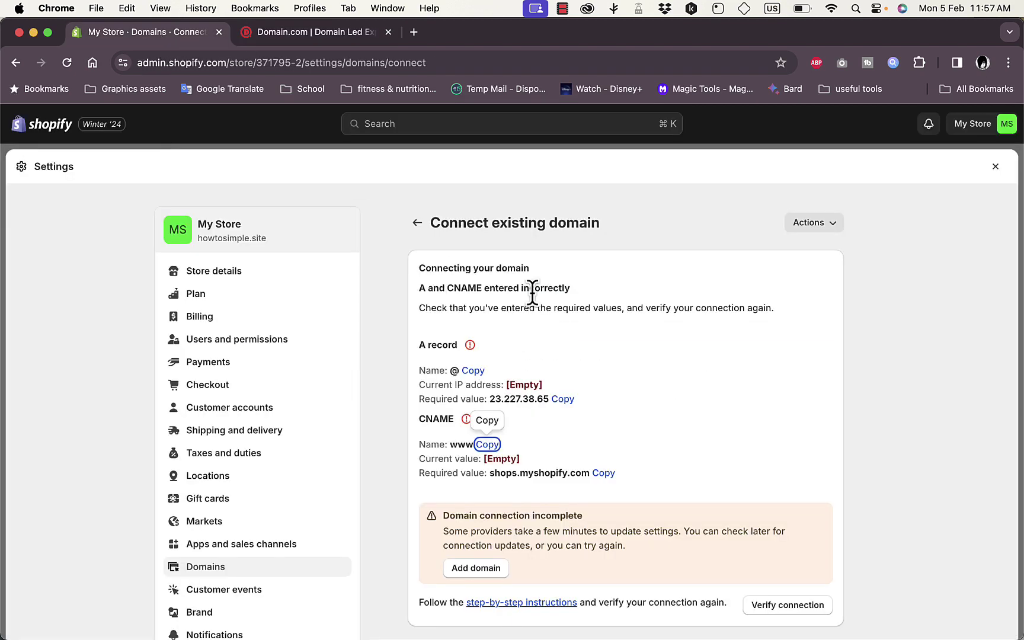
click(605, 474)
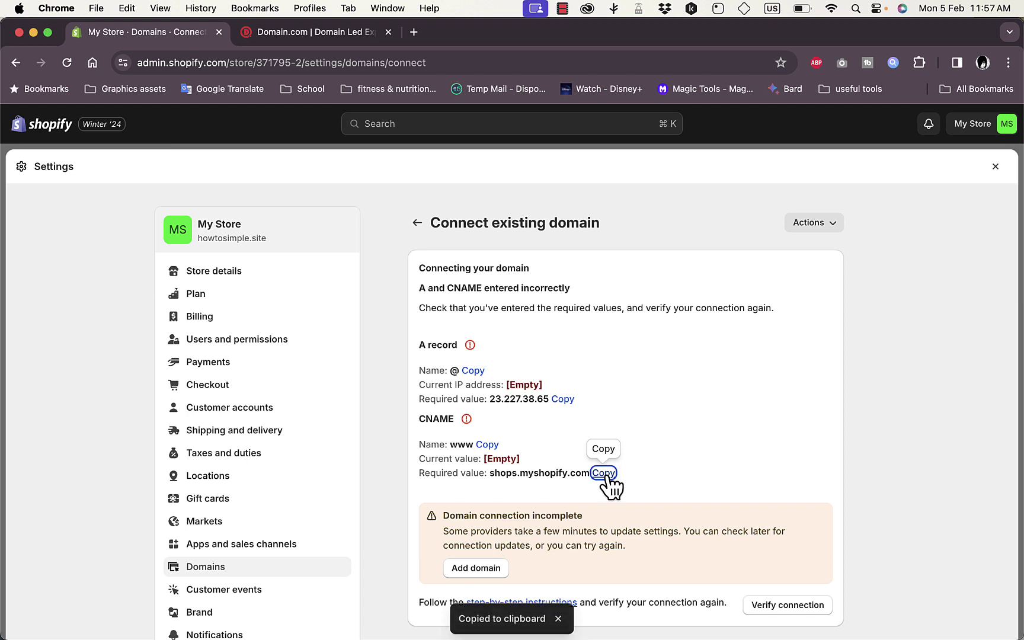
click(298, 36)
click(300, 394)
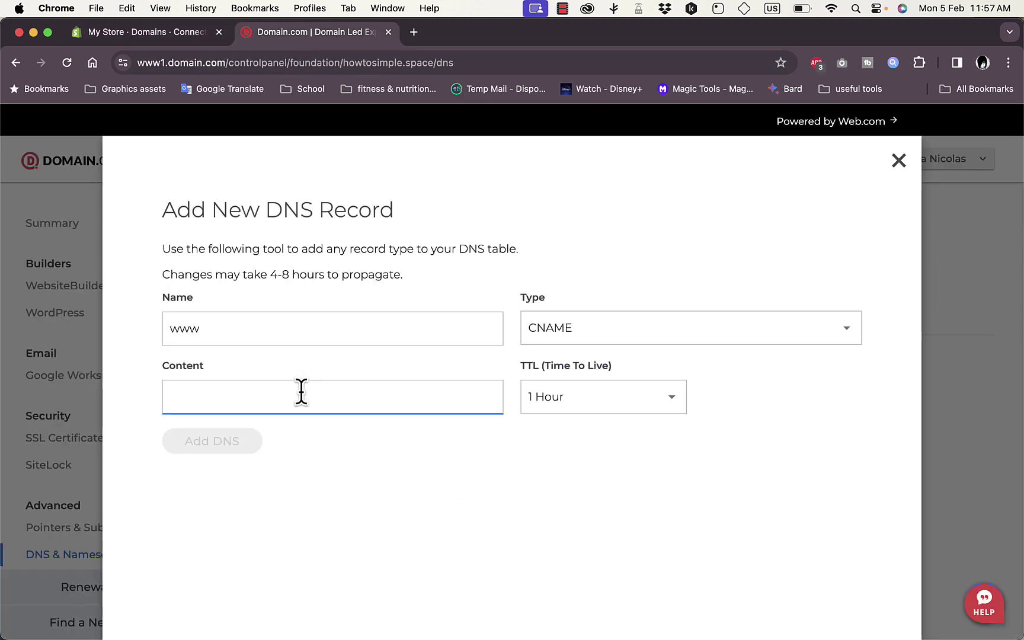
key(super+v)
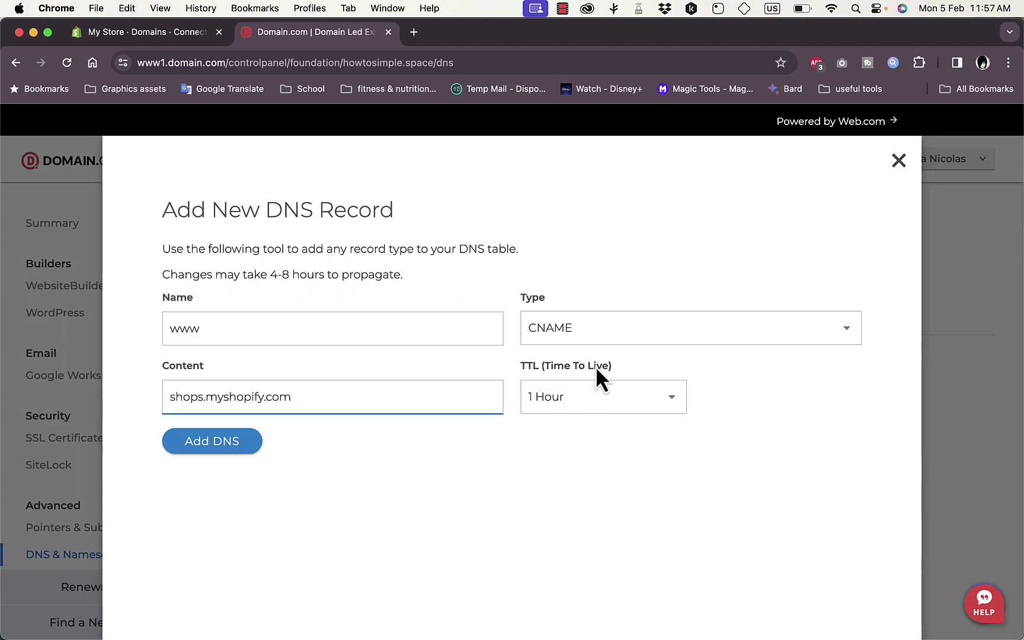
click(211, 446)
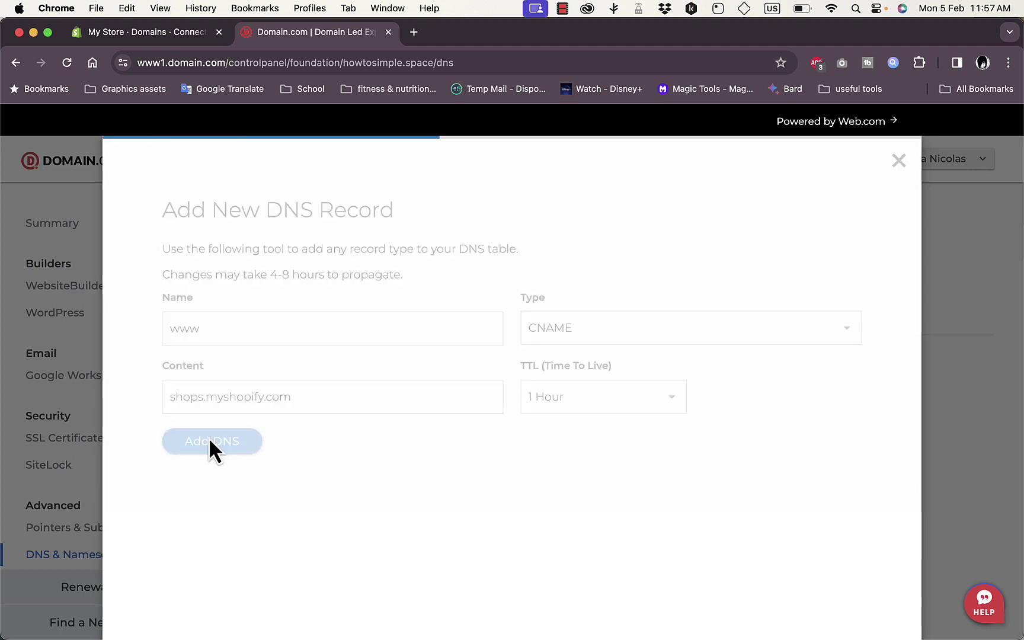